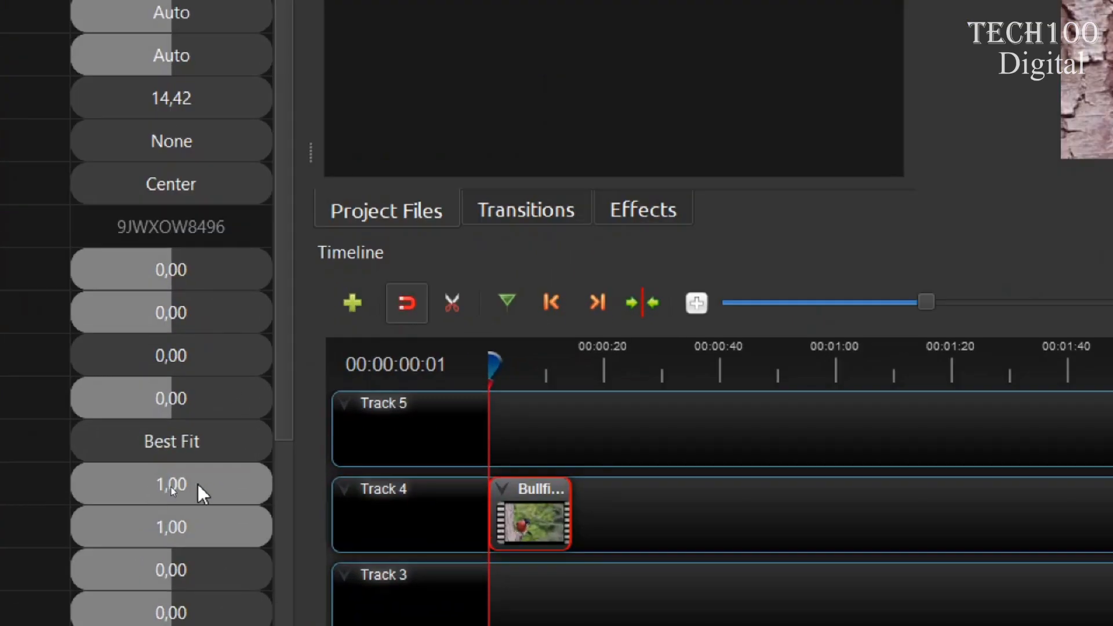
- Set the Bullfinch clip's Scale X to 0,49 and Location X to -0,26 so it fills the frame's left half
left_click(197, 485)
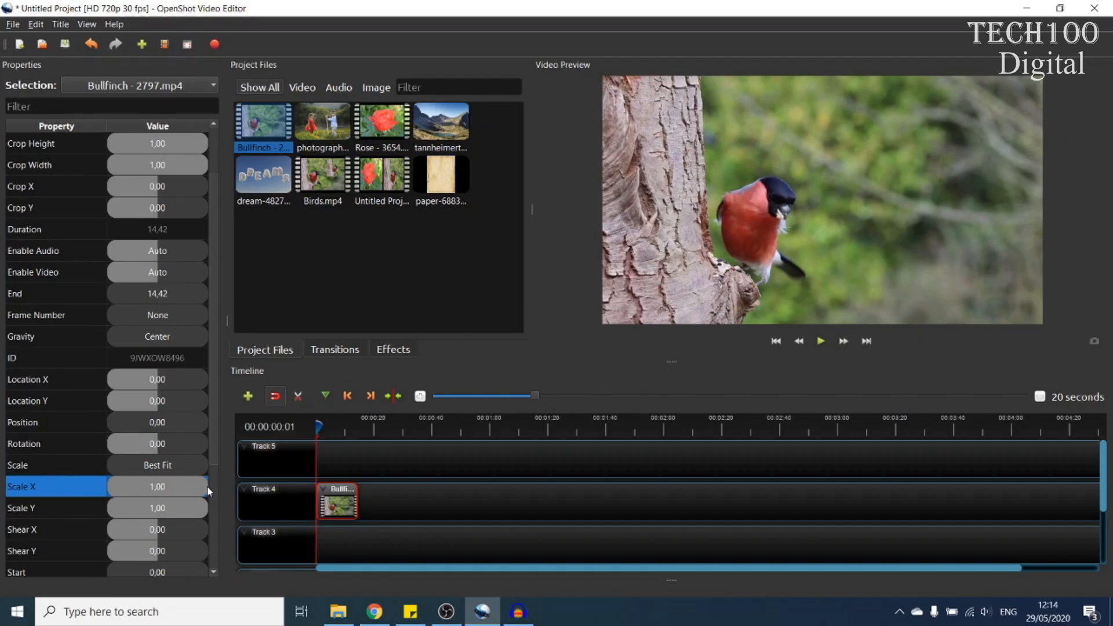
left_click_drag(208, 486, 159, 489)
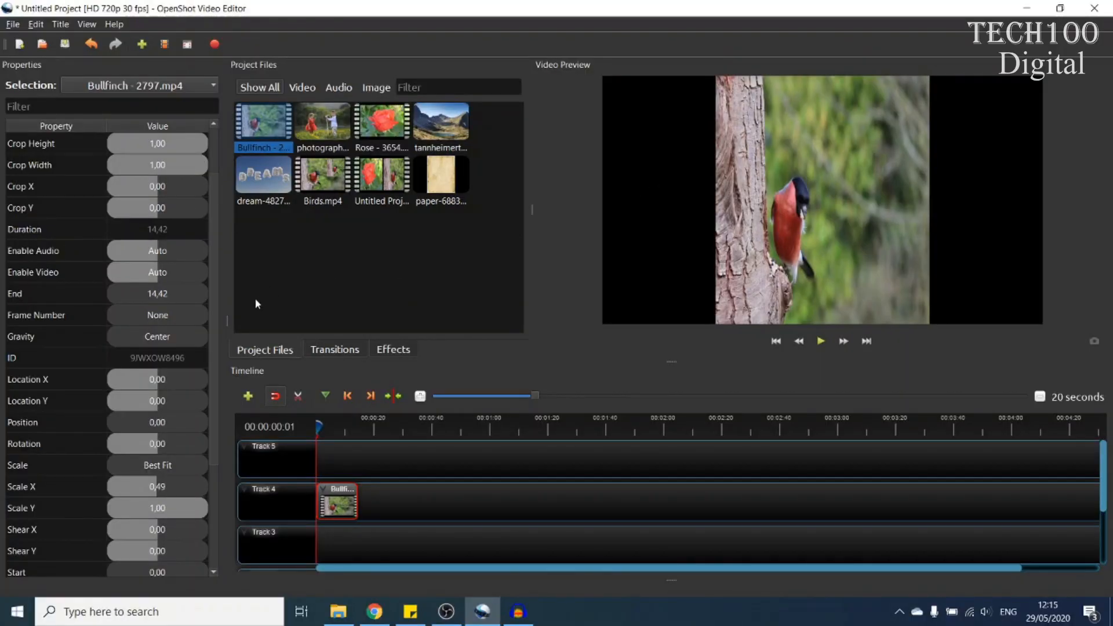
left_click(172, 381)
left_click_drag(165, 382, 147, 381)
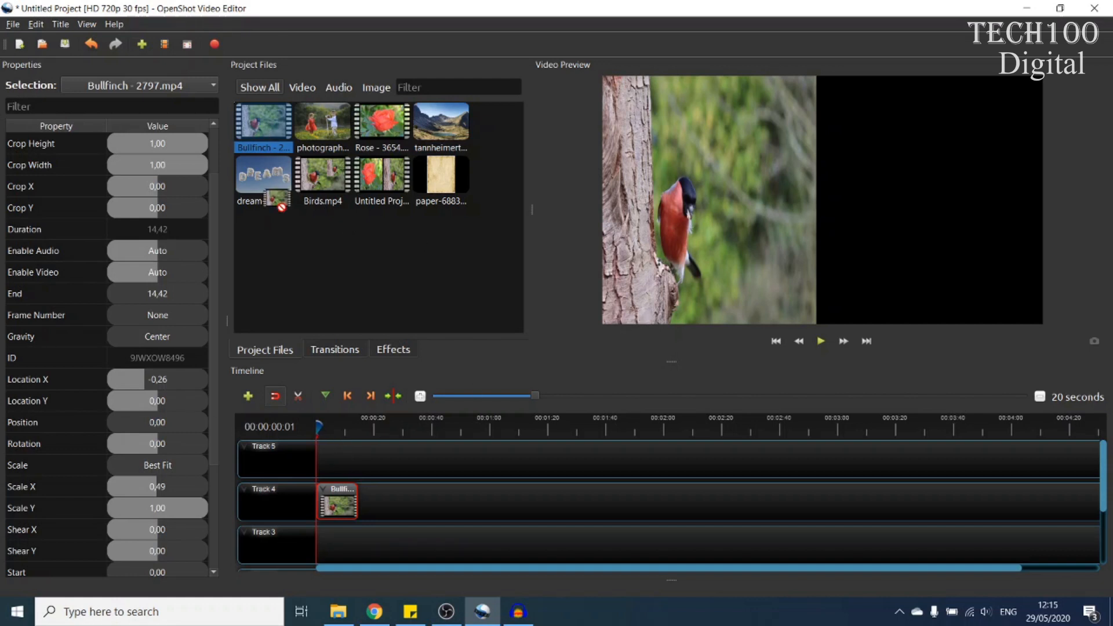
- Place the Rose - 3654.mp4 clip at the start of Track 5 and set its Scale X to 0,48
left_click_drag(266, 128, 303, 457)
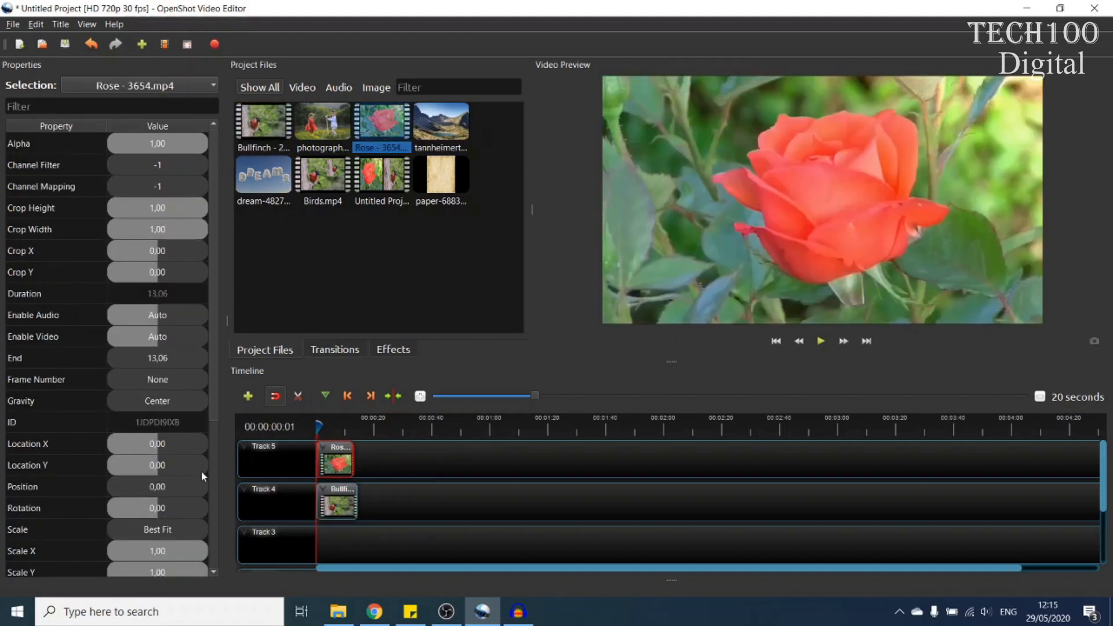
scroll(192, 476, "down", 1)
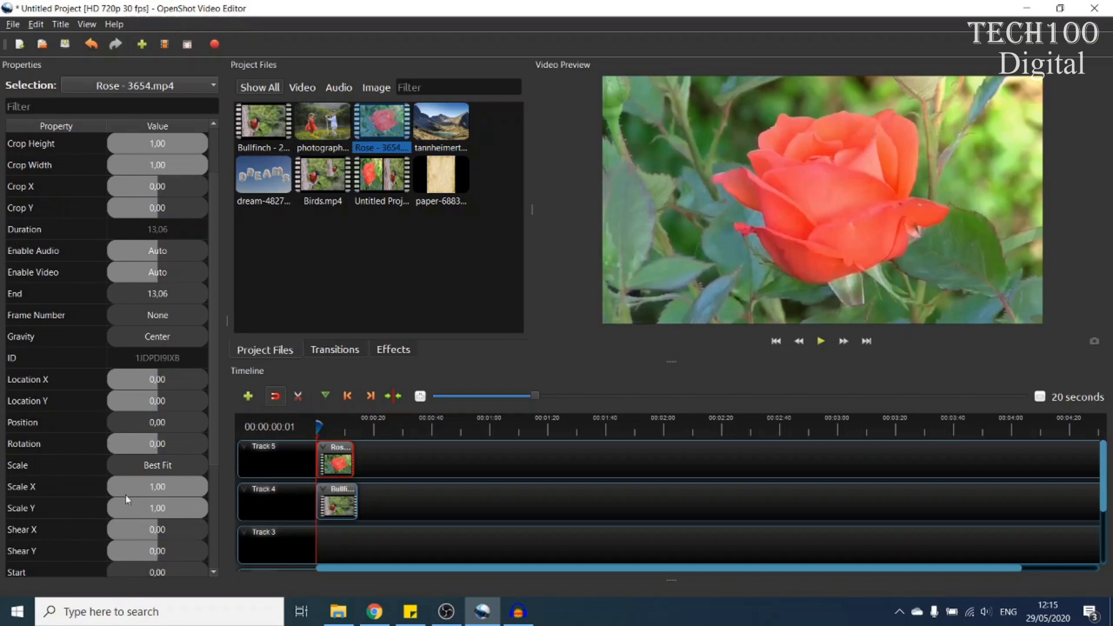
left_click(172, 486)
left_click_drag(205, 488, 161, 487)
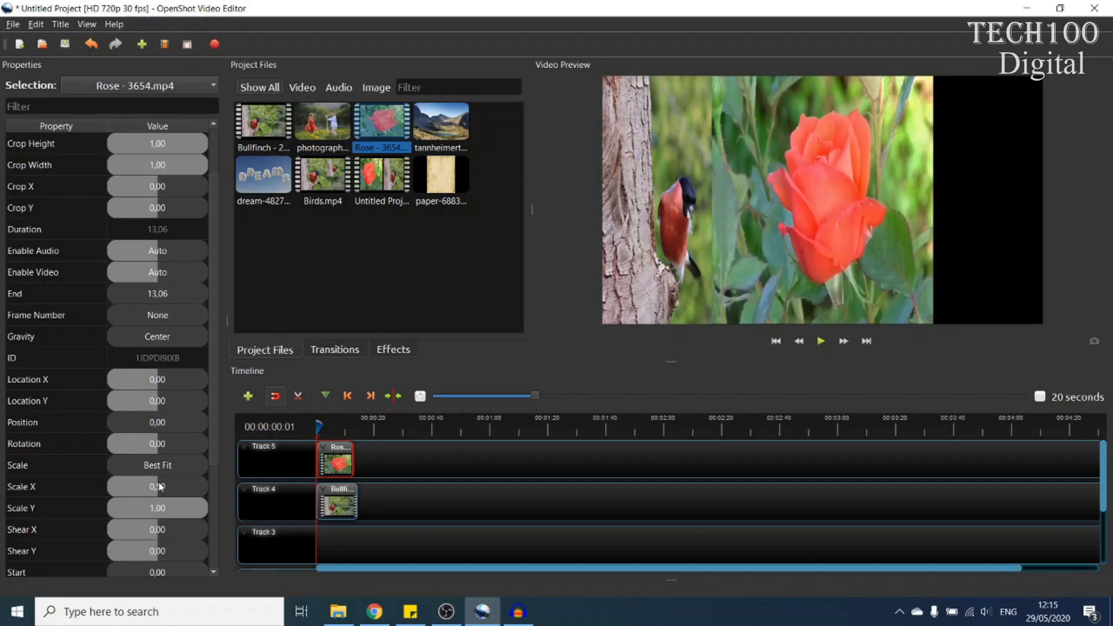
left_click_drag(161, 486, 157, 486)
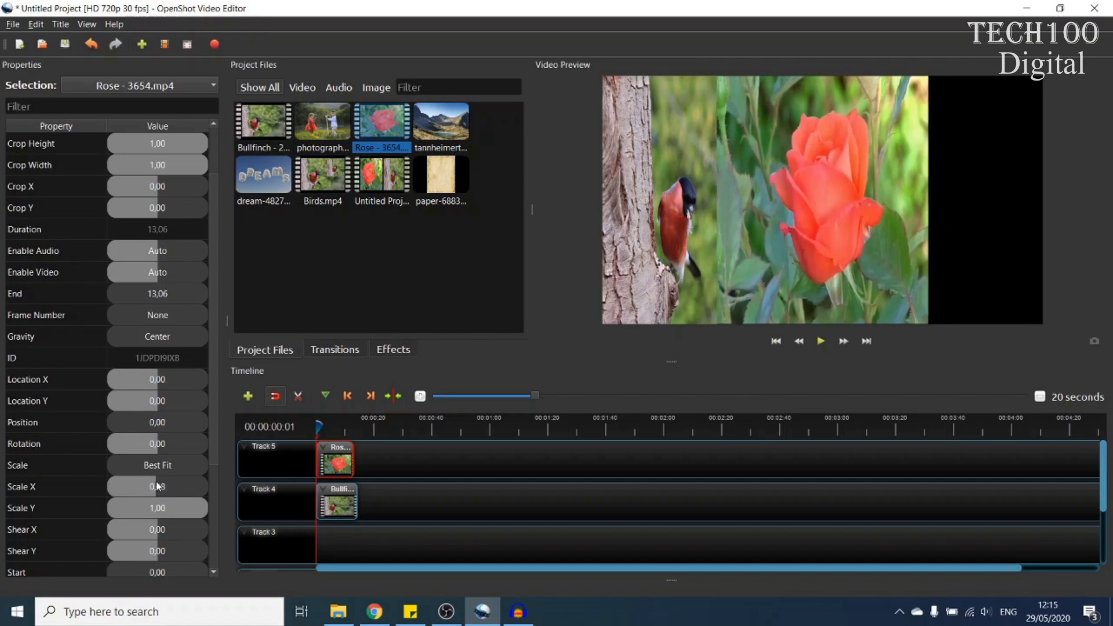
- Set the Rose clip's Location X to 0,26 and play back the side-by-side result
left_click(154, 386)
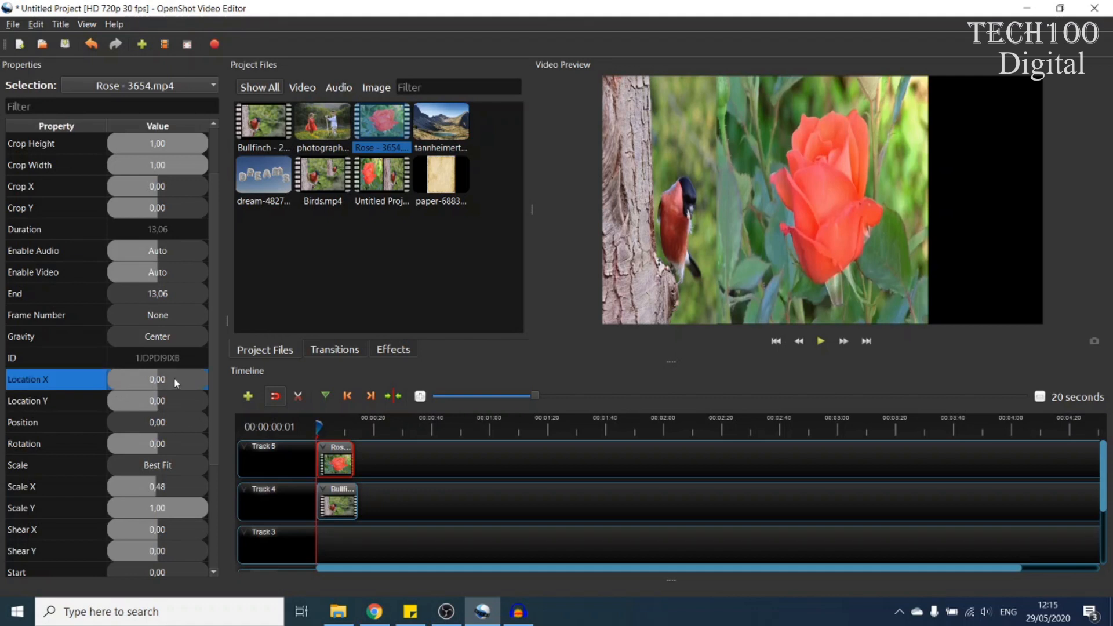
left_click_drag(161, 381, 171, 384)
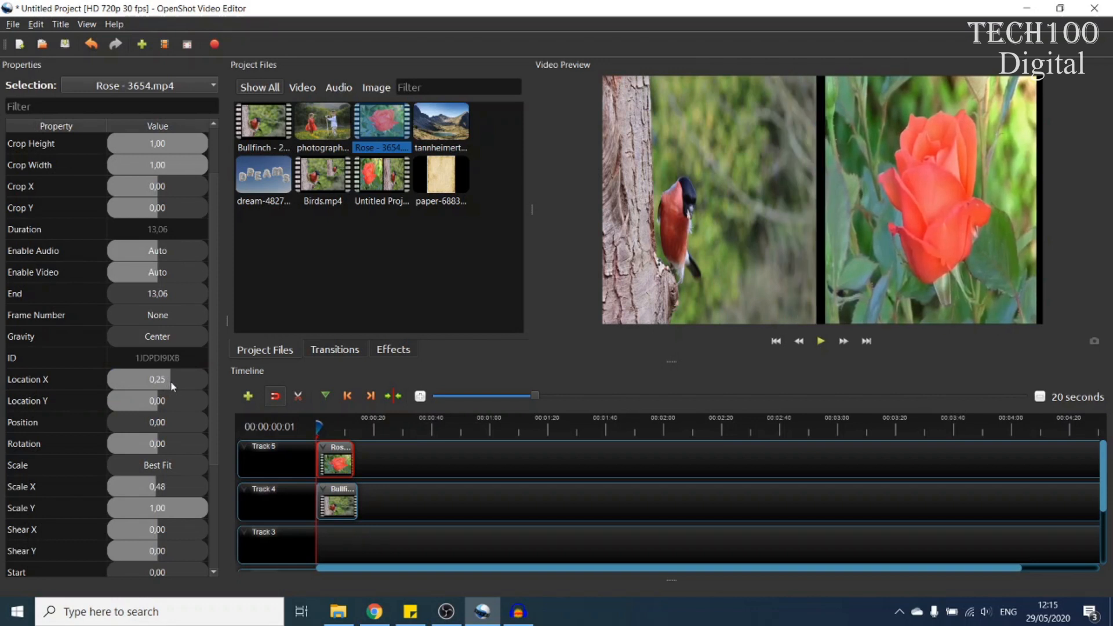
left_click_drag(173, 386, 173, 386)
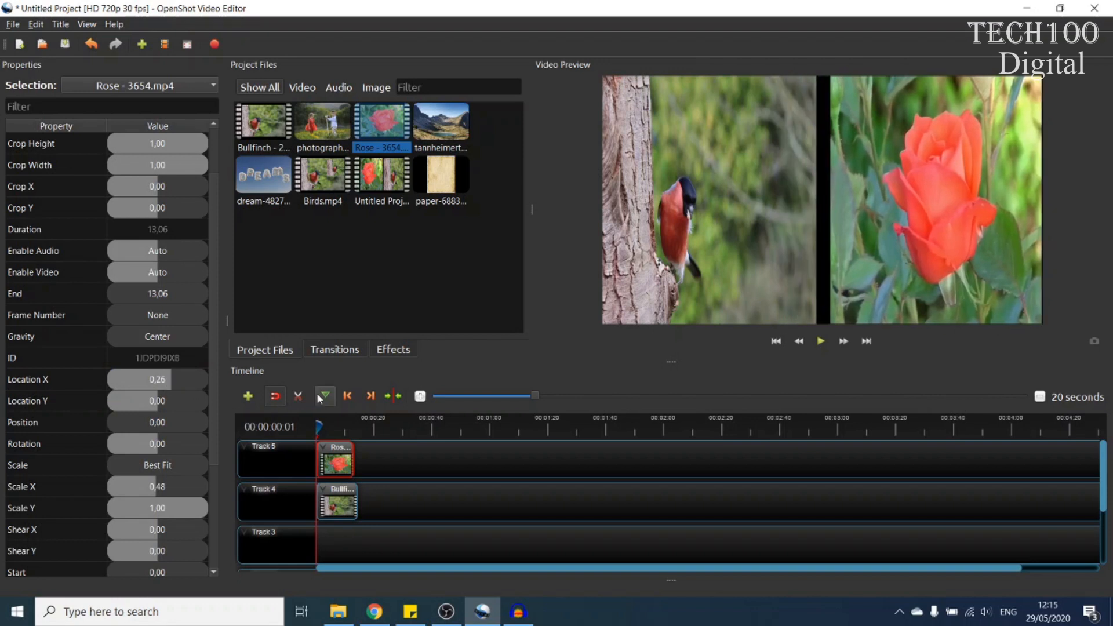
left_click(820, 342)
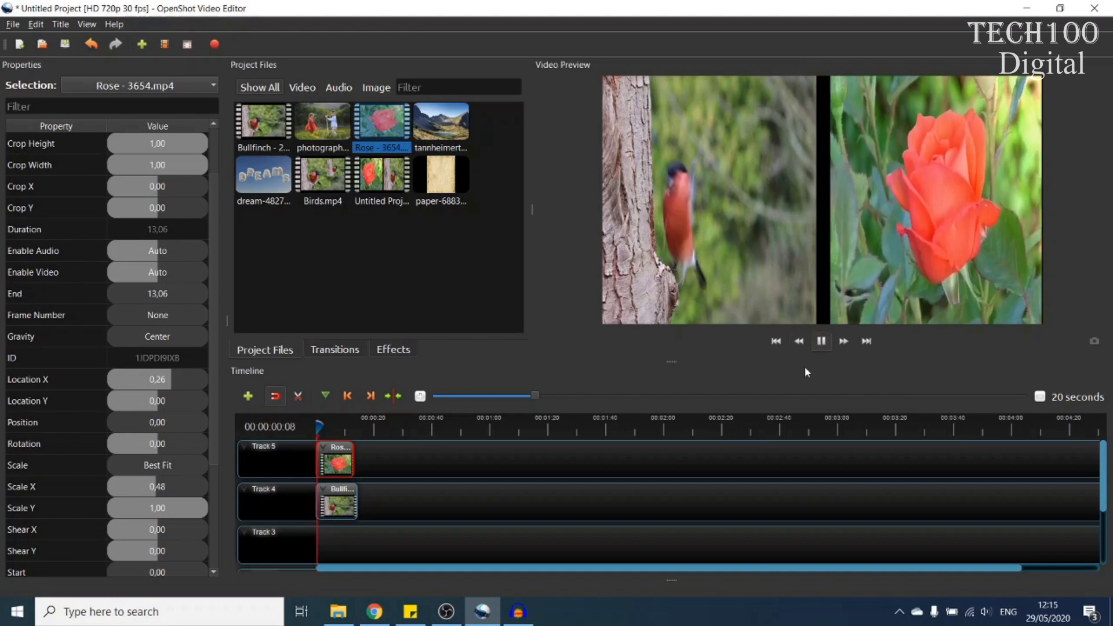
left_click(821, 342)
- Delete both clips from Tracks 4 and 5 and return the playhead to the start
left_click_drag(386, 446, 305, 539)
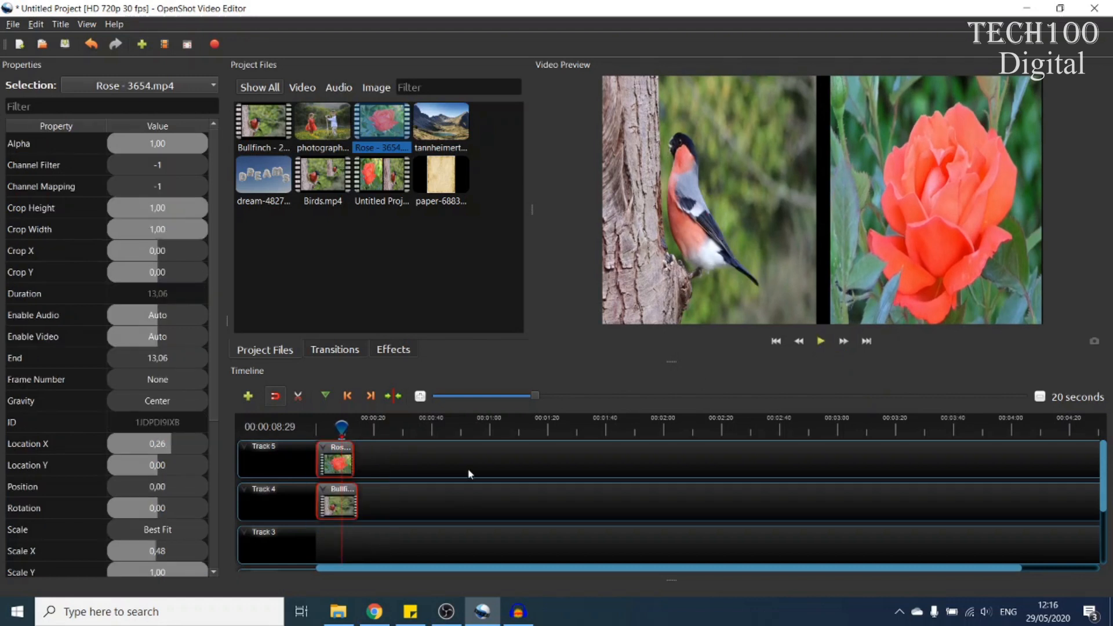
key("Delete")
left_click(773, 342)
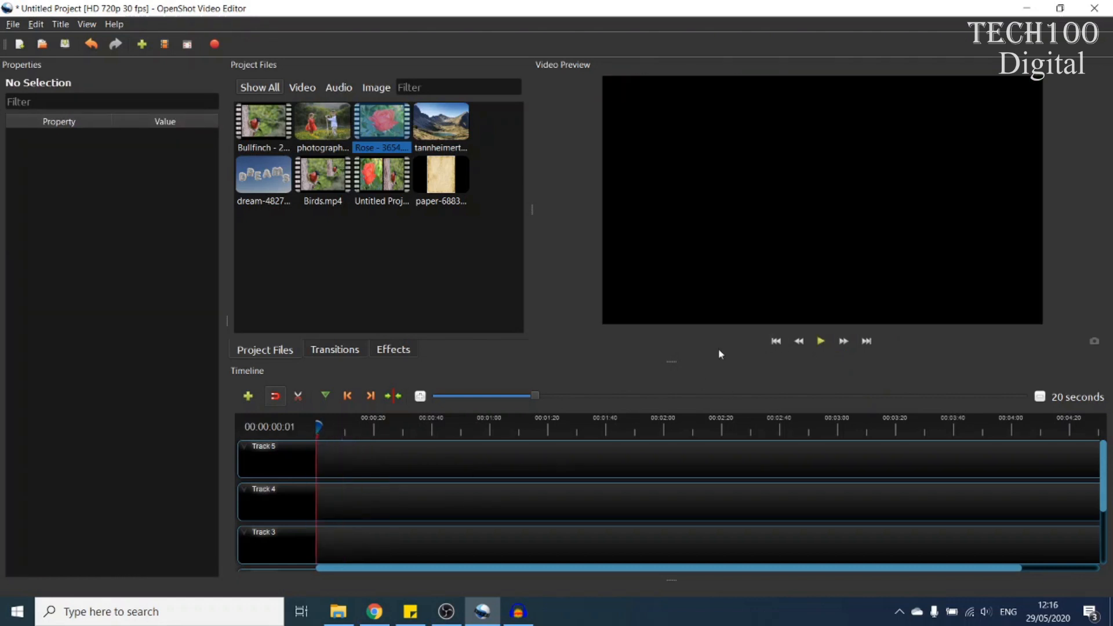
- Place the Bullfinch clip on Track 4 and use Transform to narrow it to about 0,44 width and move it into the frame's left half
left_click_drag(269, 124, 339, 501)
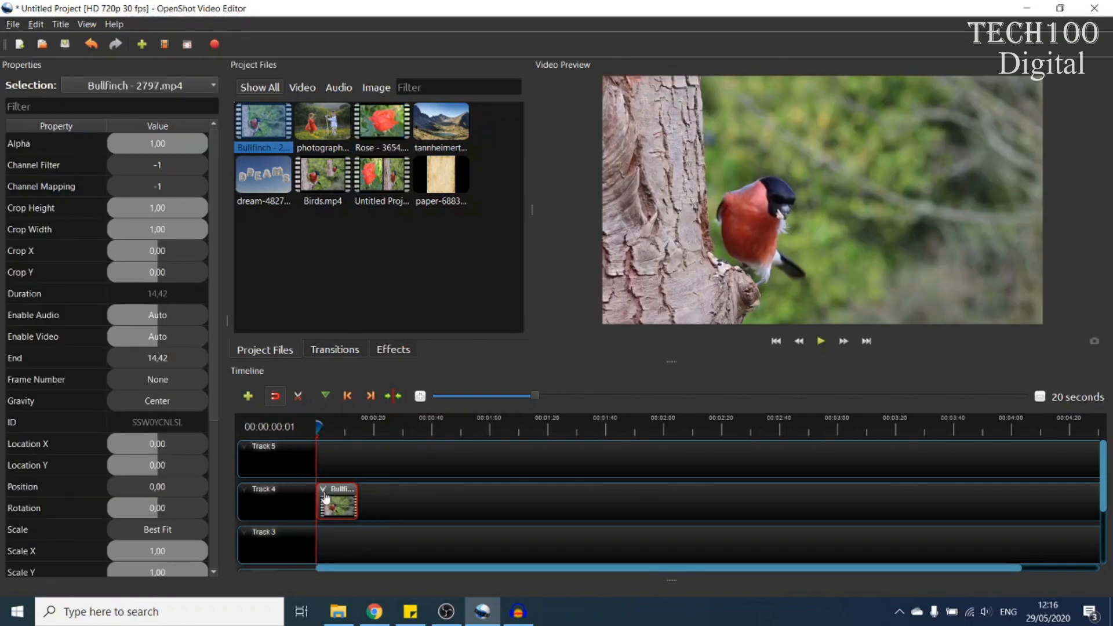
left_click(324, 494)
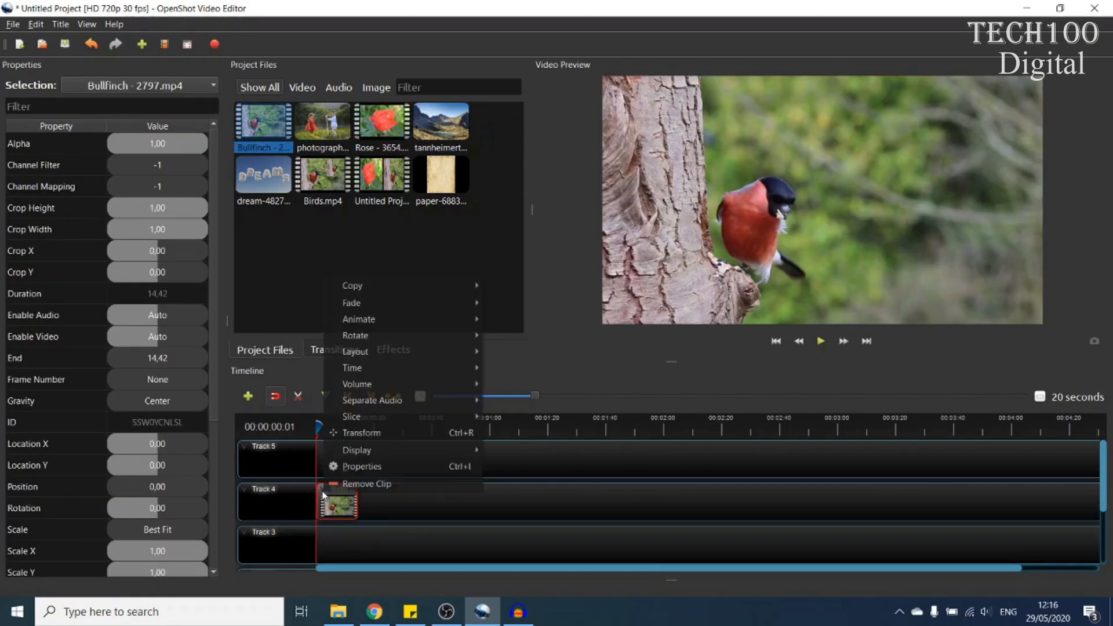
left_click(350, 435)
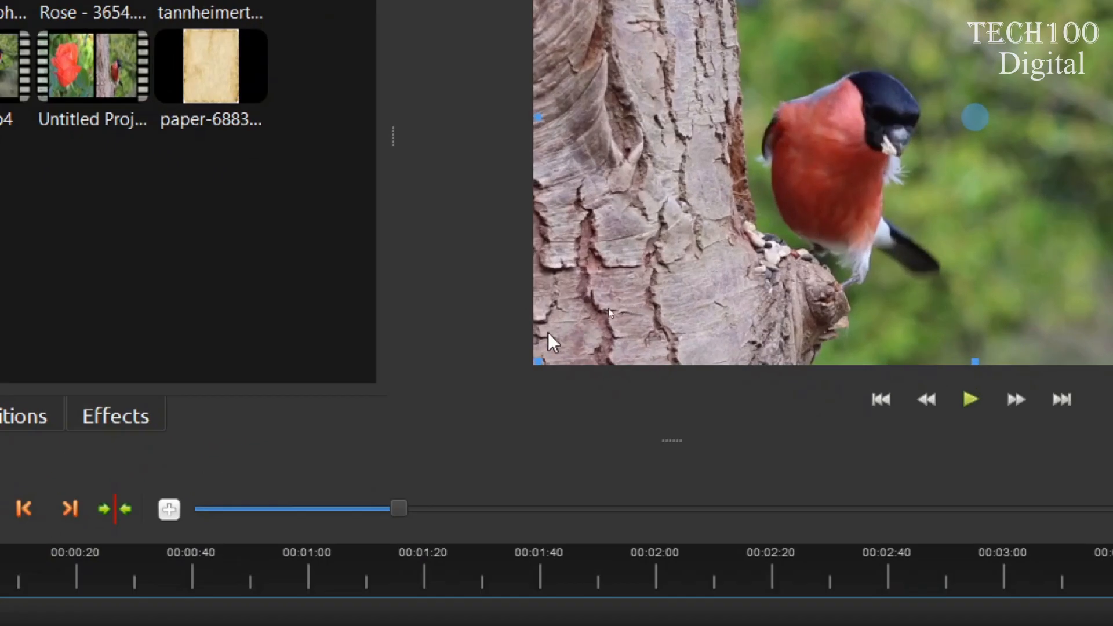
left_click_drag(539, 365, 799, 344)
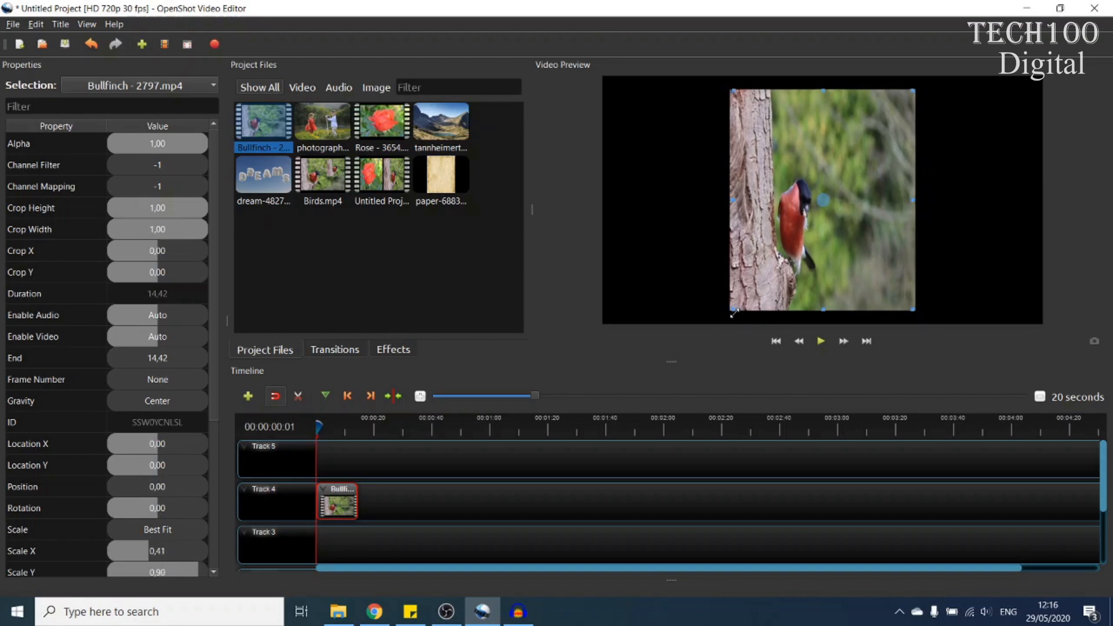
left_click_drag(734, 313, 724, 323)
left_click_drag(804, 200, 705, 202)
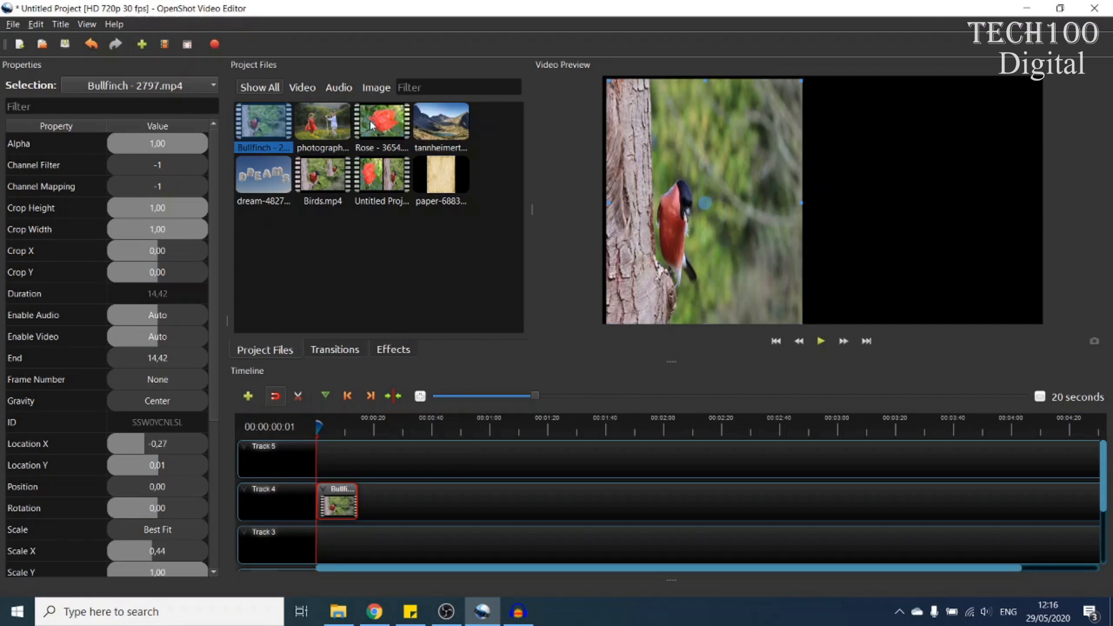
- Place the Rose clip on Track 5 and use Transform to resize it to about 0,51 width and position it in the frame's right half
left_click_drag(371, 124, 328, 453)
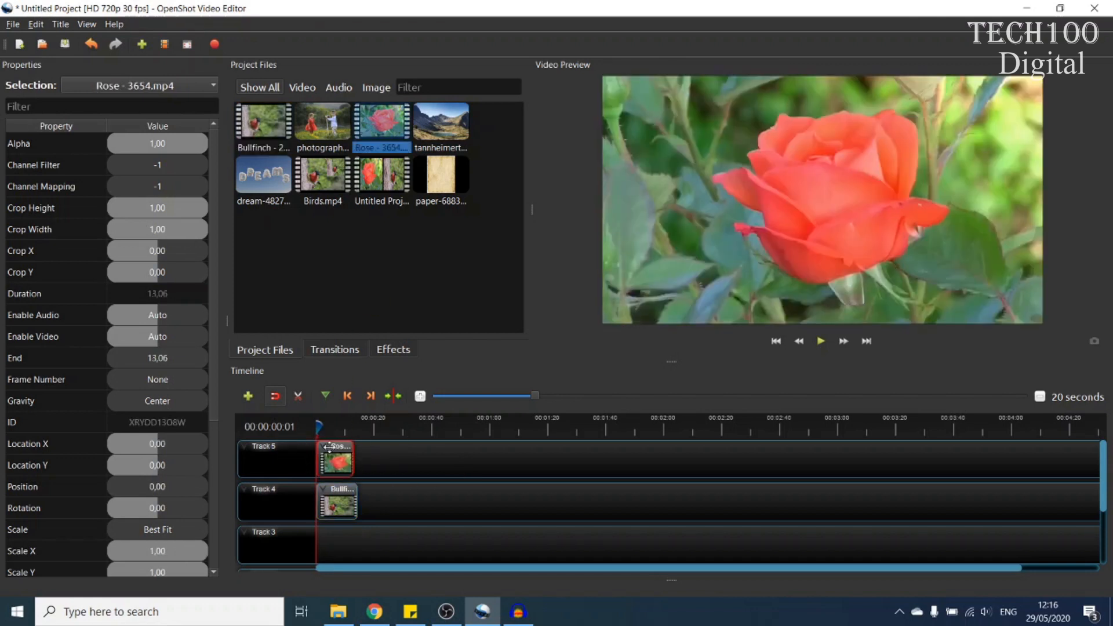
right_click(326, 448)
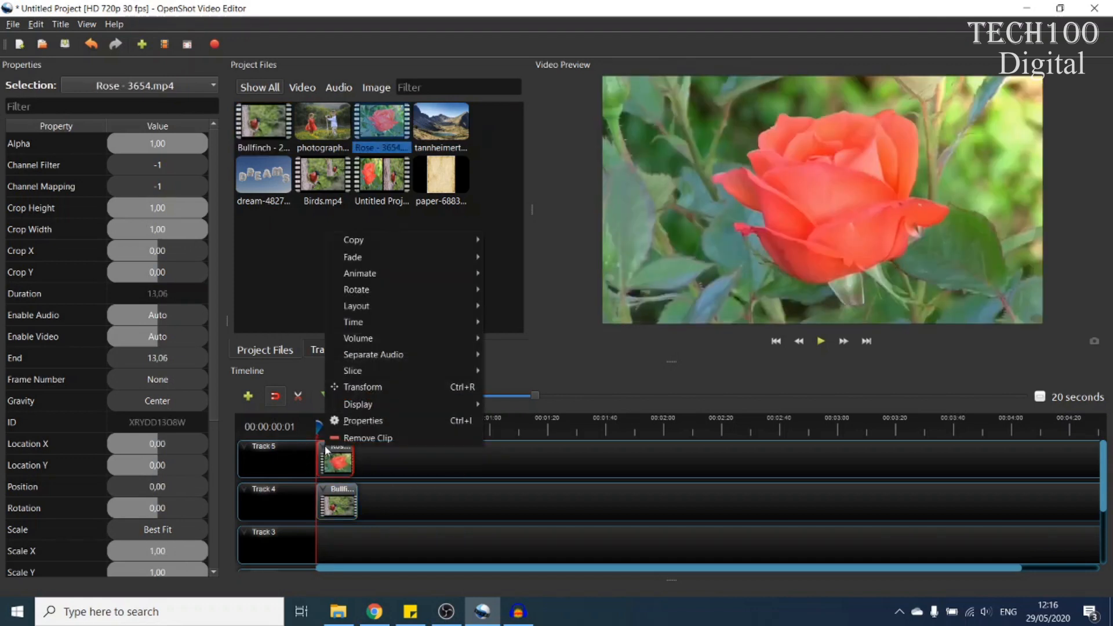
left_click(365, 394)
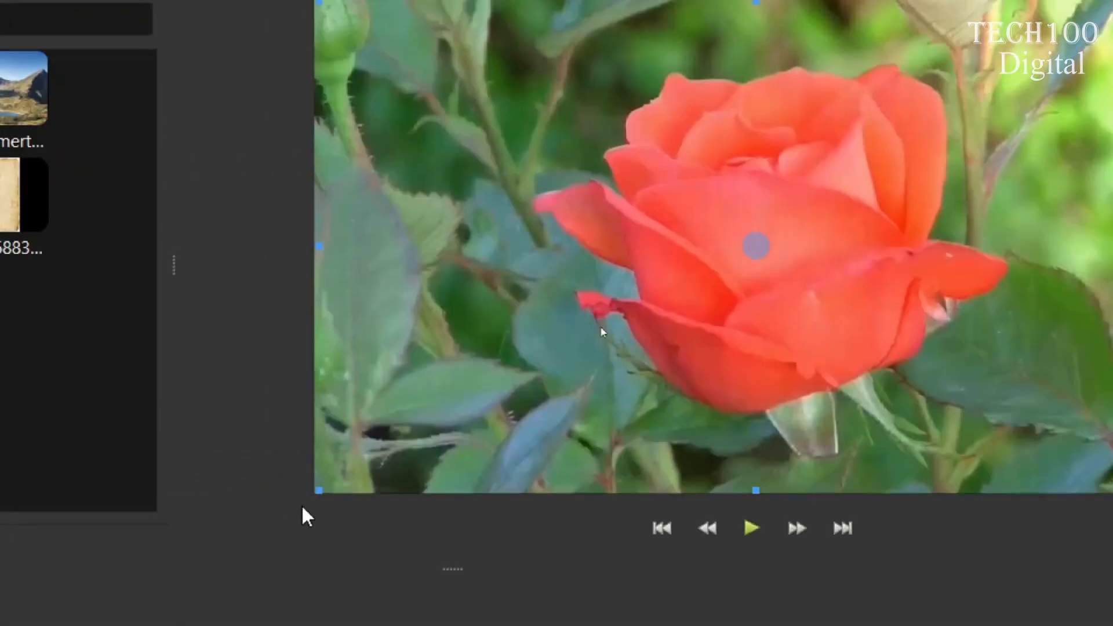
left_click_drag(320, 490, 519, 504)
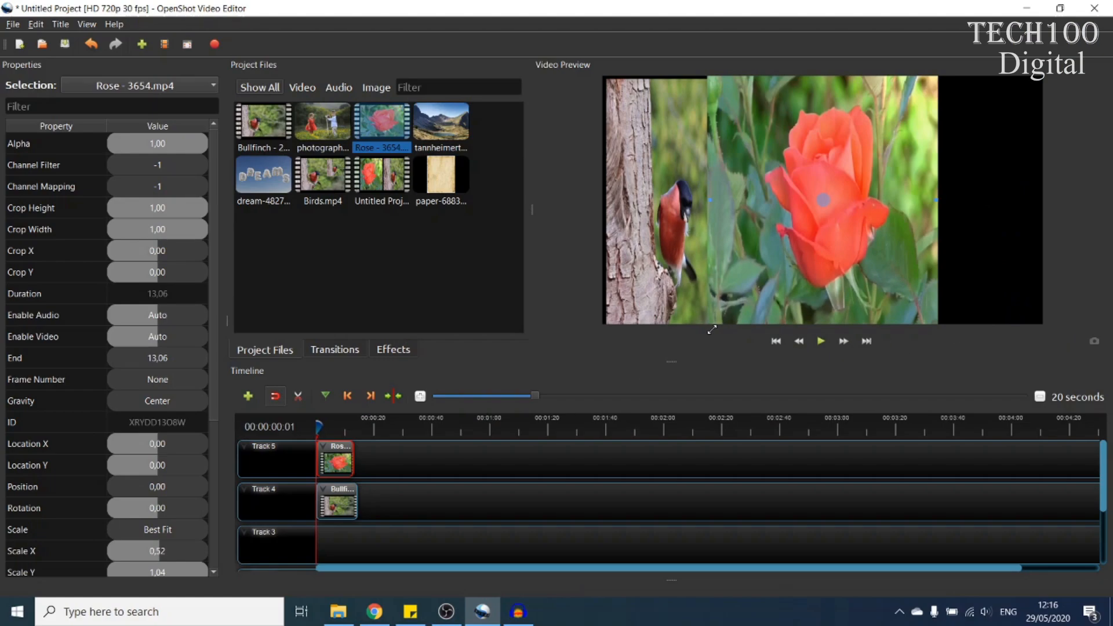
left_click_drag(711, 329, 721, 327)
left_click_drag(822, 199, 934, 204)
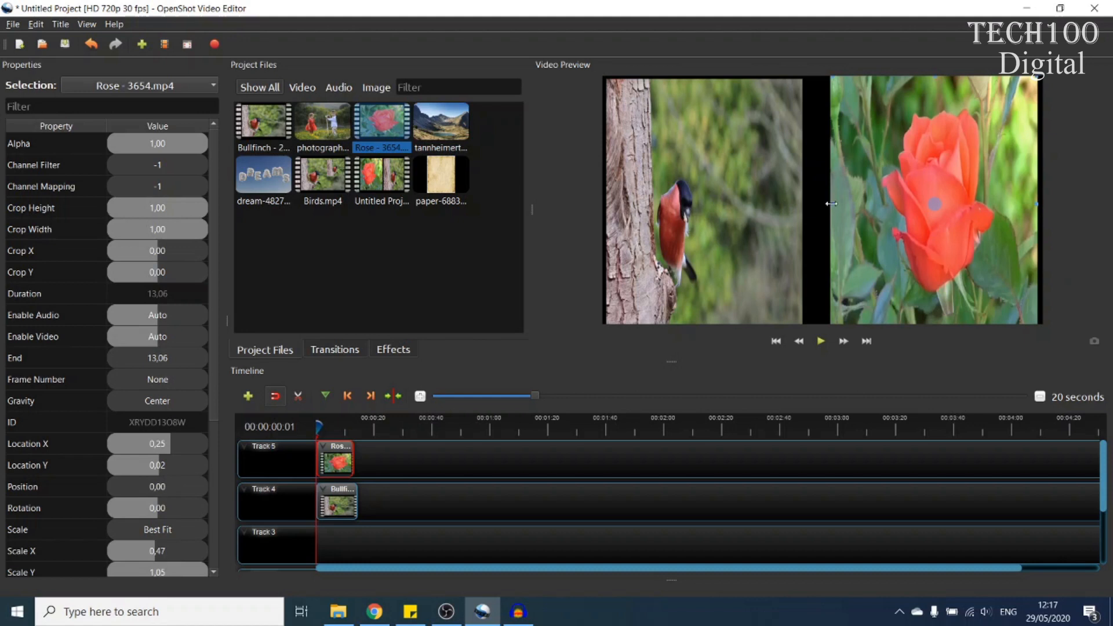
left_click_drag(831, 203, 819, 204)
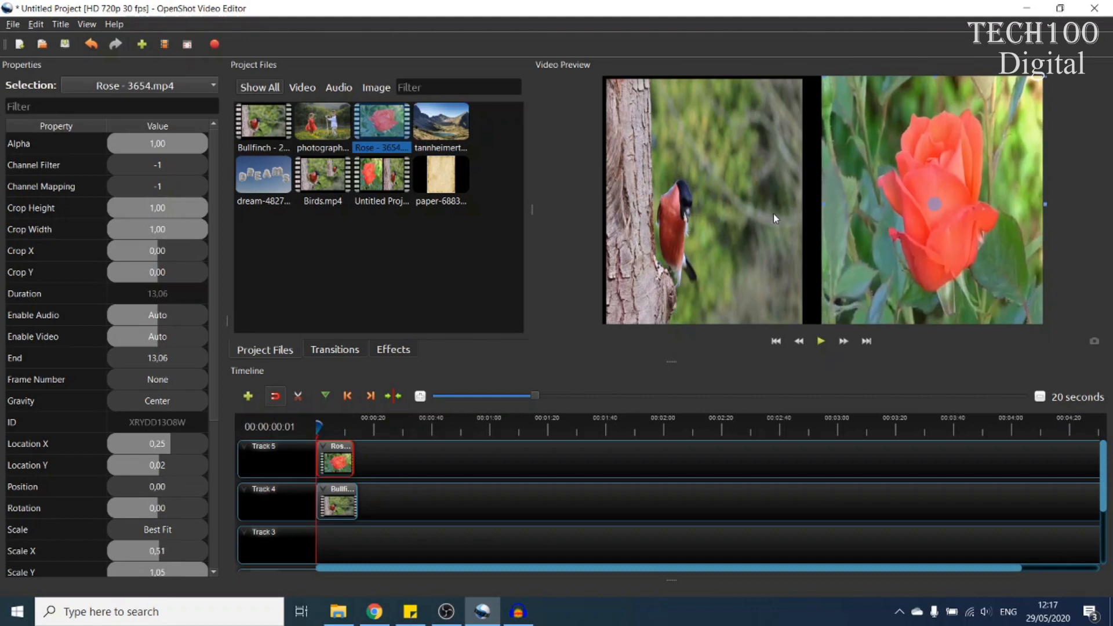
- Use Transform on the Bullfinch clip to widen it to about 0,48 and shift it up to Location Y 0,00
left_click(340, 496)
right_click(340, 496)
left_click(705, 293)
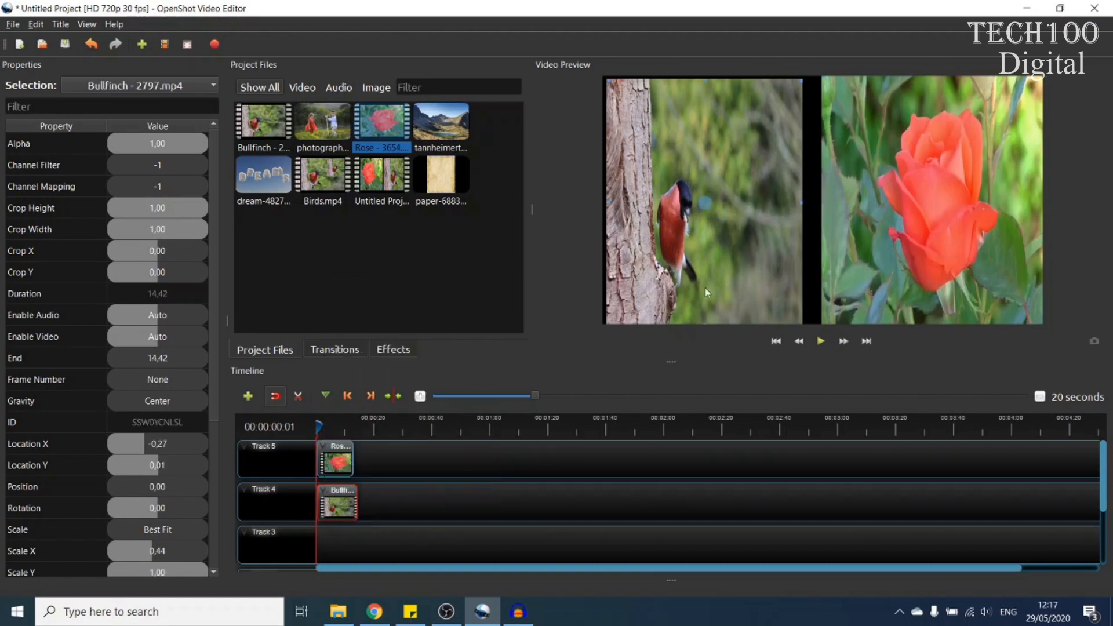
left_click_drag(805, 204, 812, 203)
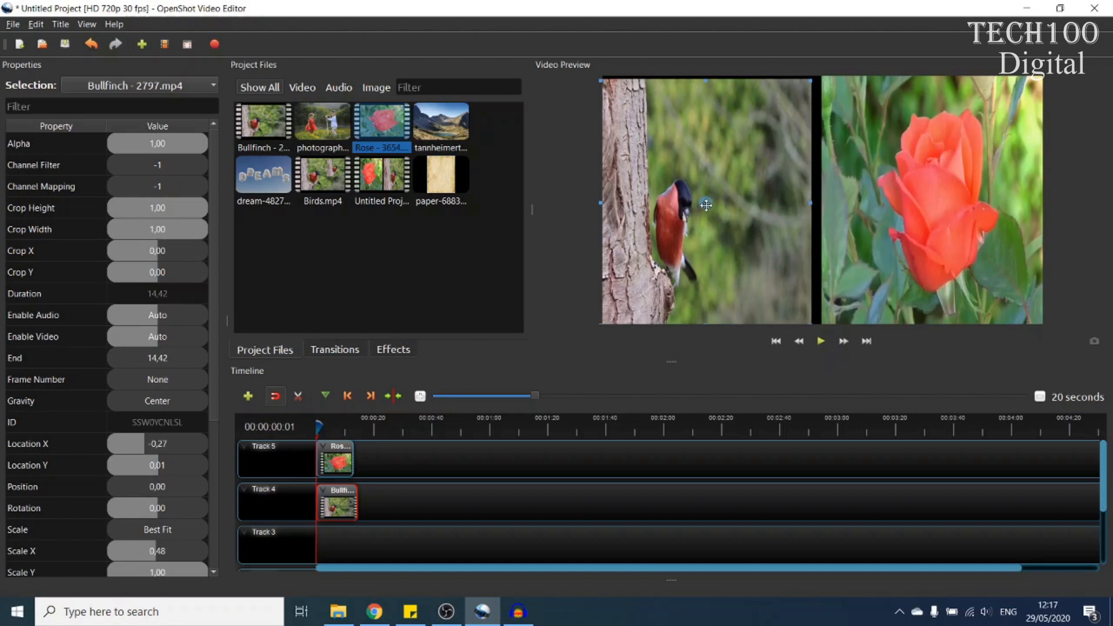
left_click_drag(706, 206, 706, 203)
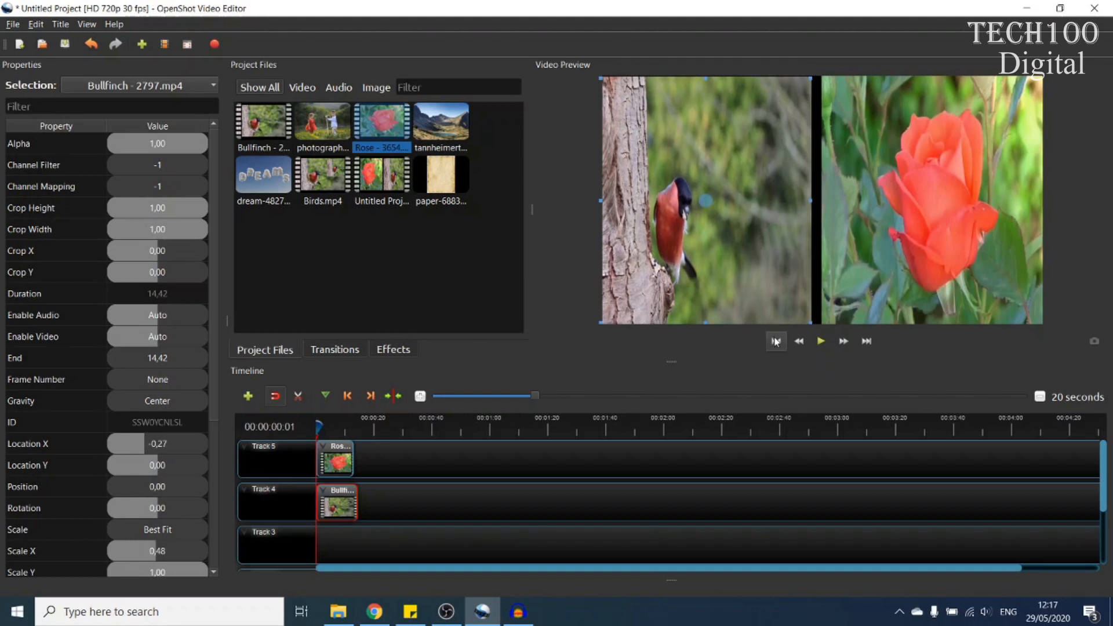
- Play back the side-by-side composition, then view the video export options without exporting
left_click(516, 552)
left_click(821, 343)
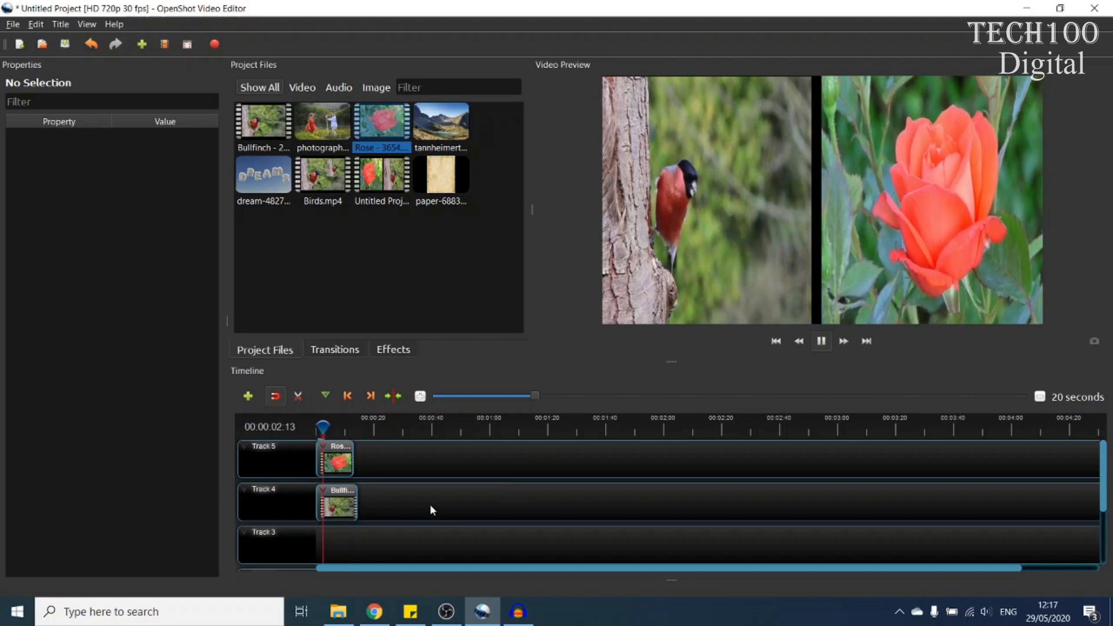
left_click(820, 342)
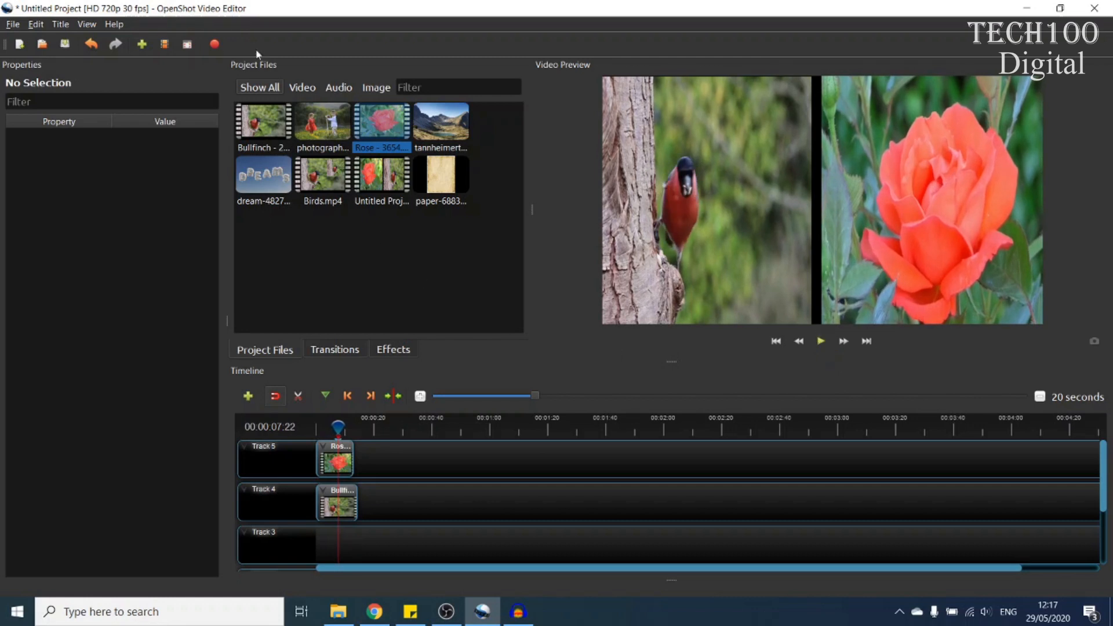
left_click(215, 46)
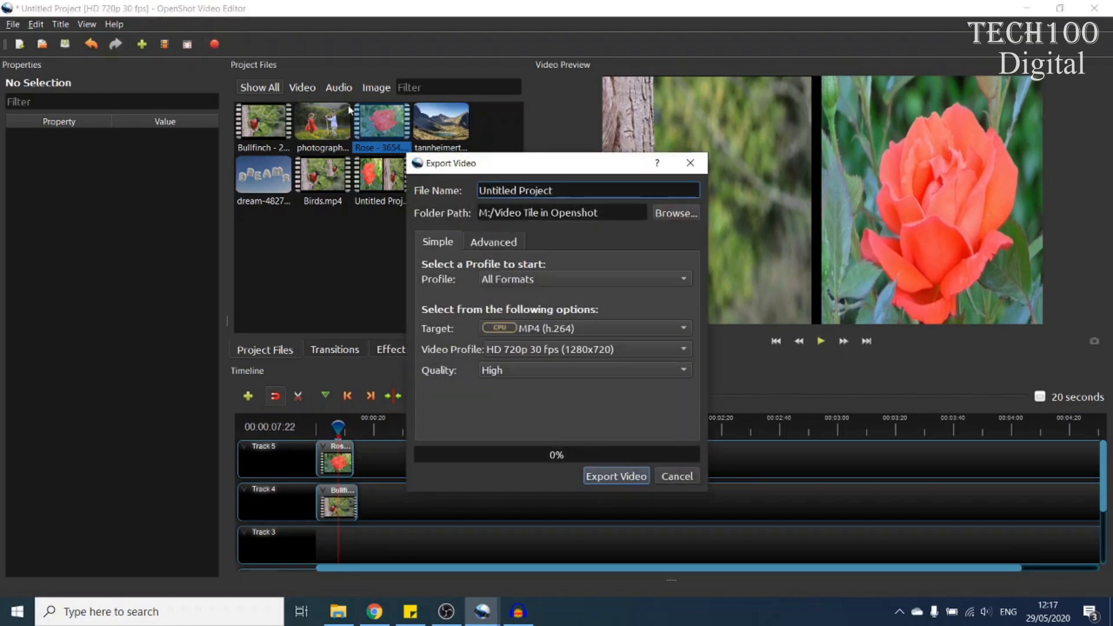
left_click(679, 481)
- Clear the Rose and Bullfinch clips from the timeline and move the playhead back to the beginning
left_click_drag(396, 458, 311, 506)
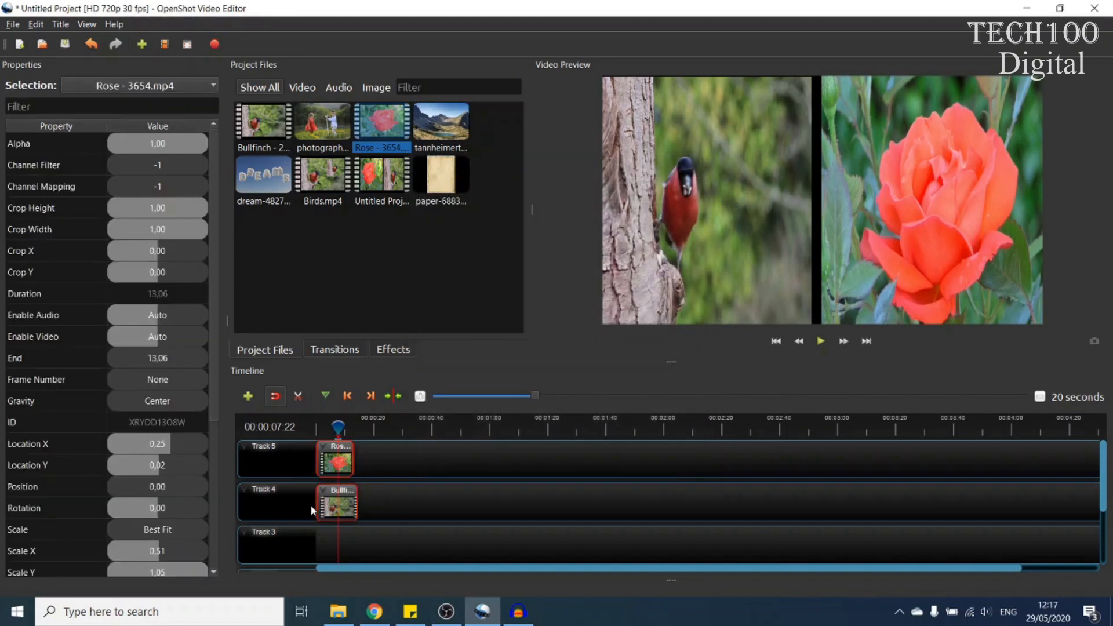
key("Delete")
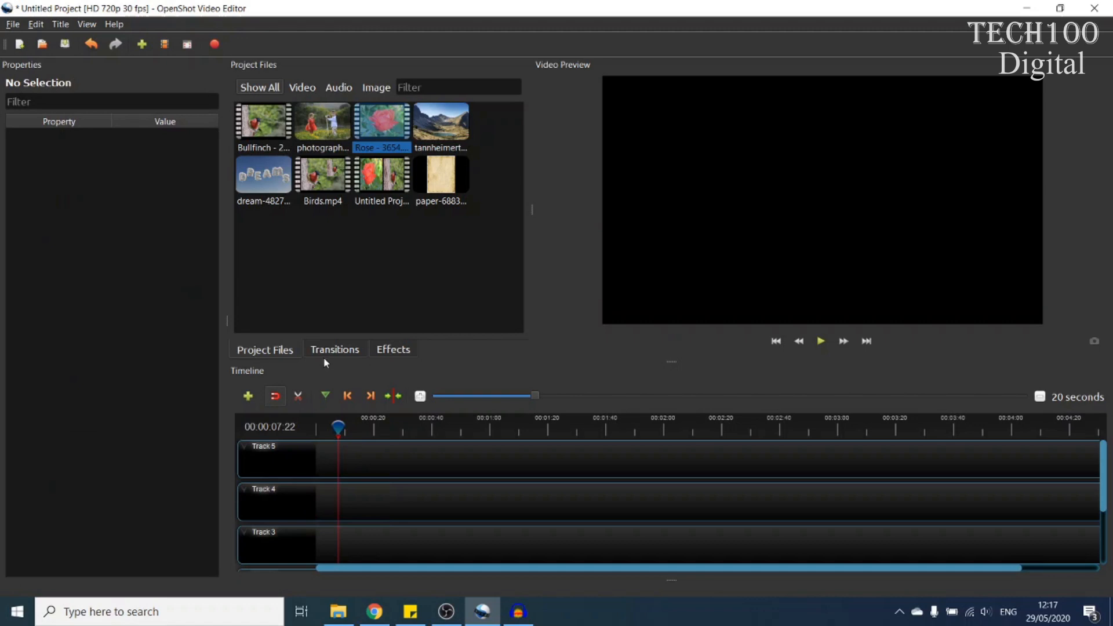
left_click(774, 342)
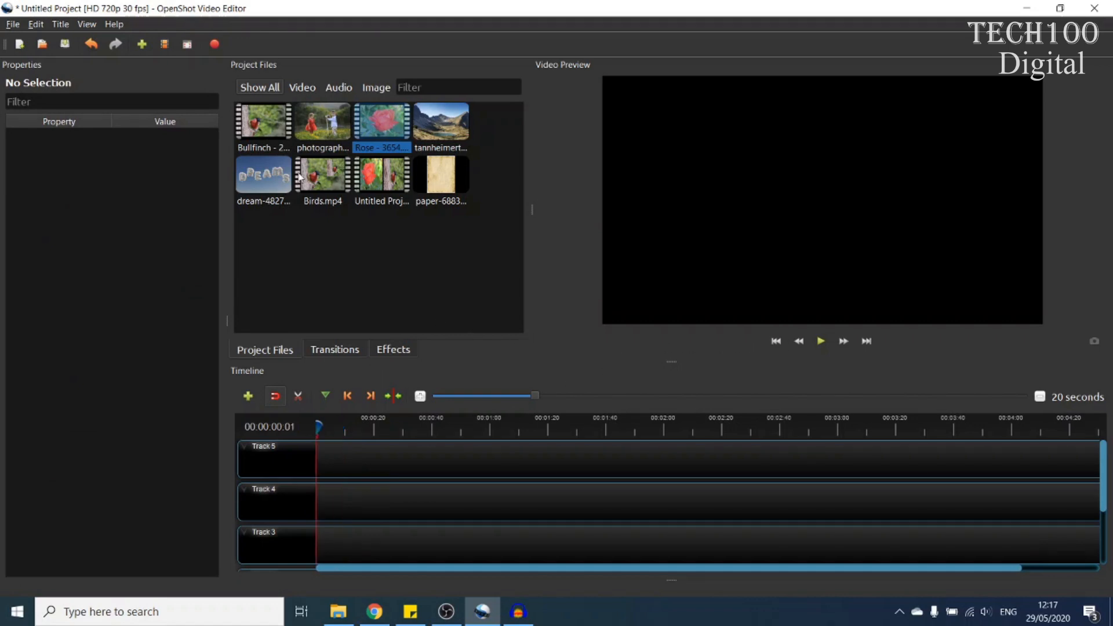
- Place the Bullfinch clip at the start of Track 4 and a second copy above it on Track 5
left_click_drag(273, 134, 305, 498)
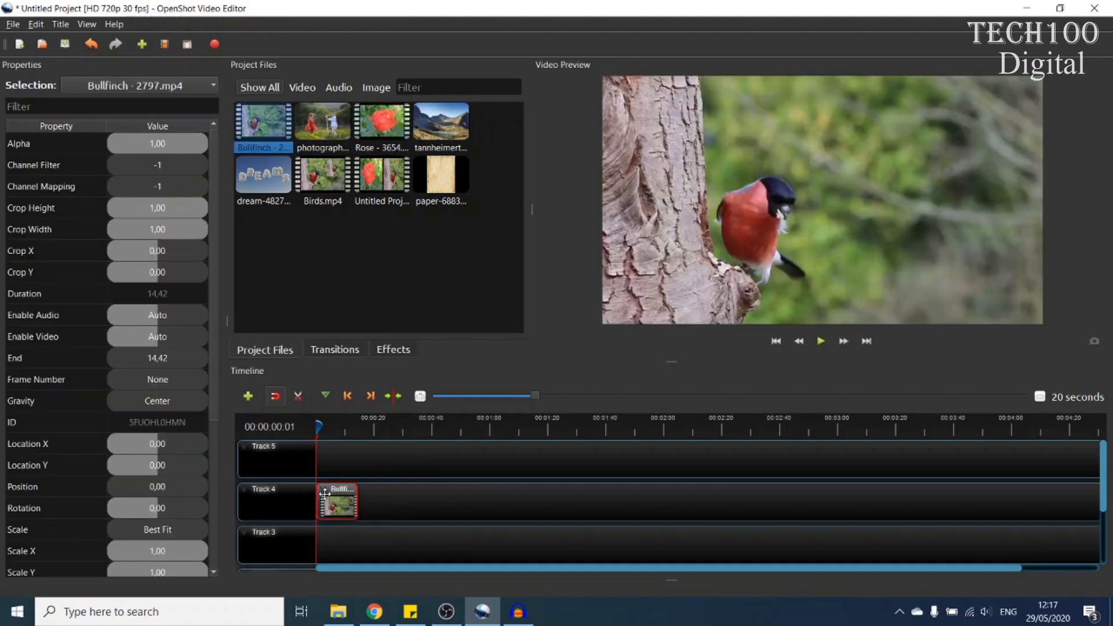
left_click_drag(257, 112, 325, 458)
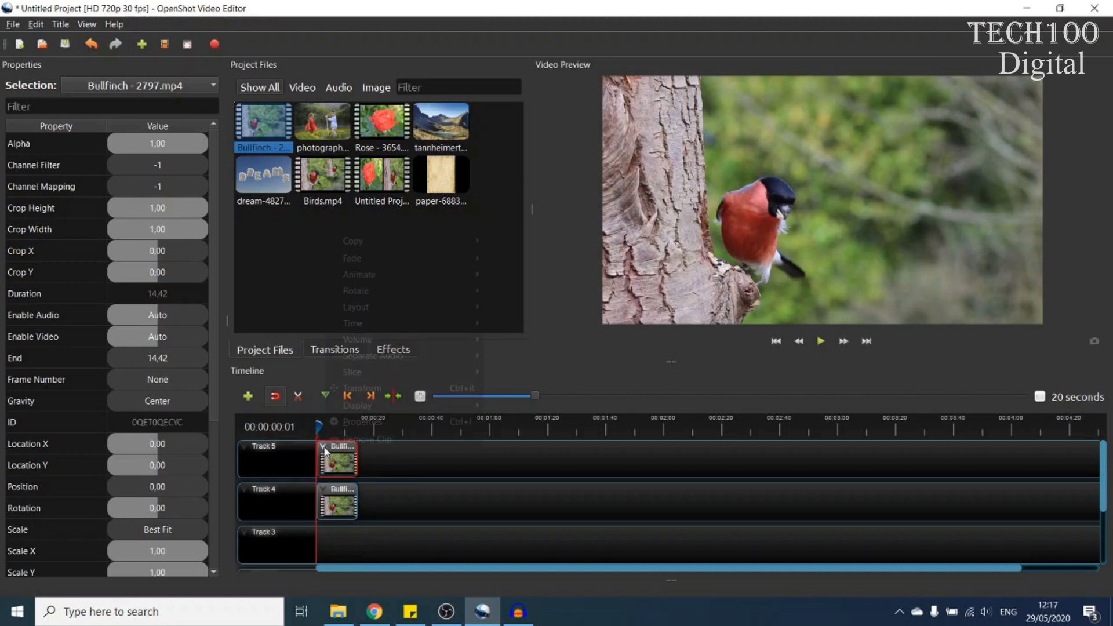
- Use Transform on the Track 5 Bullfinch clip to shrink it to about 0,43 by 0,62 and move it to about Location X 0,26, Y -0,16
right_click(325, 448)
mouse_move(364, 402)
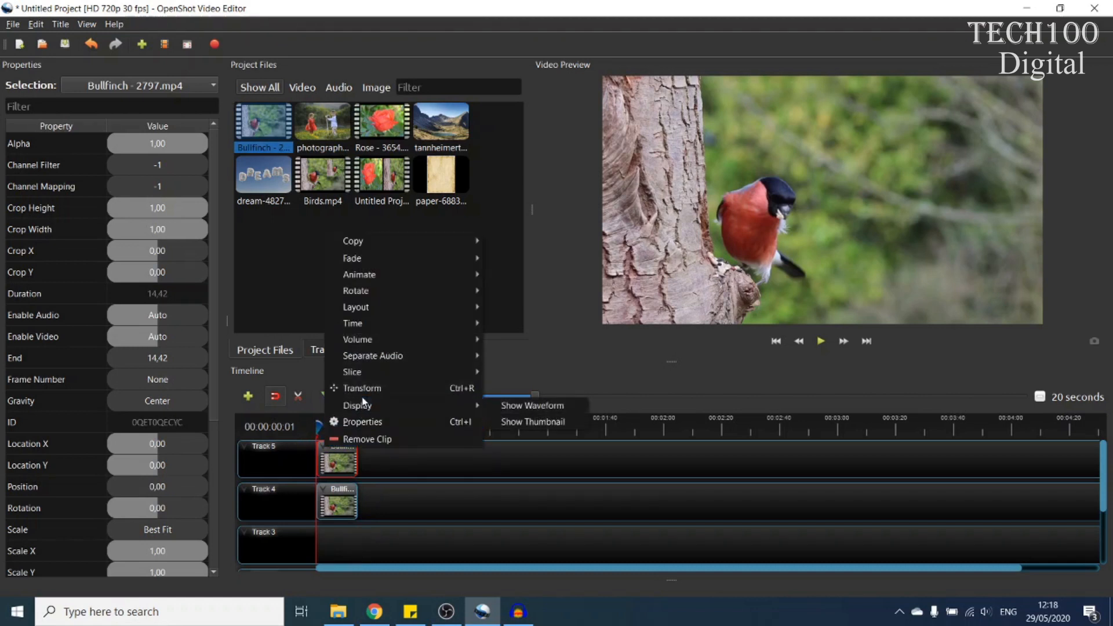
left_click(364, 389)
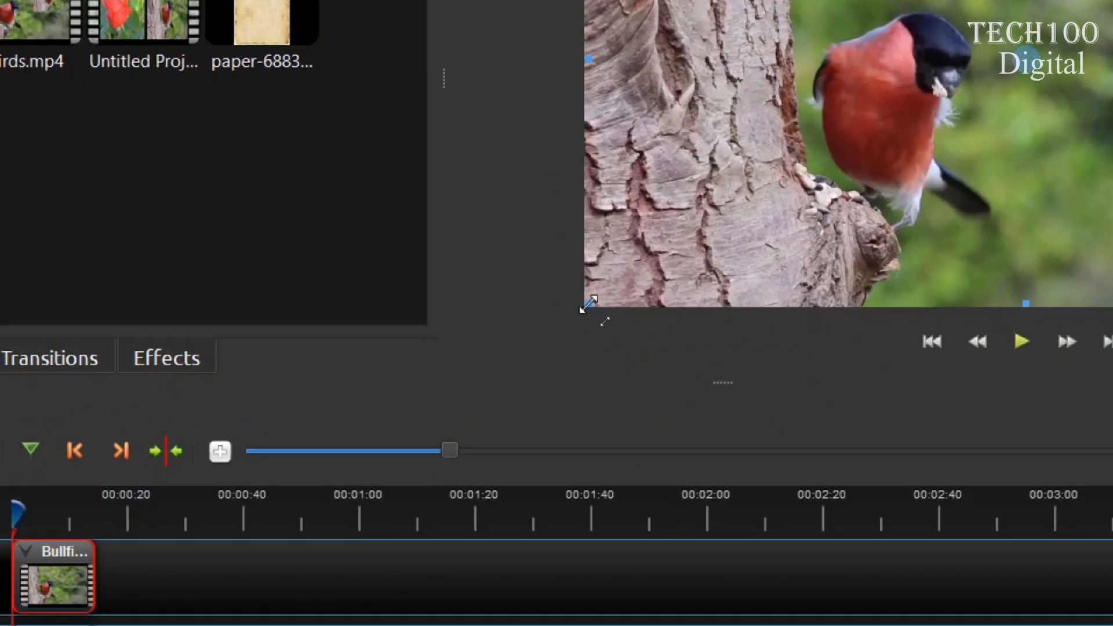
left_click_drag(588, 303, 804, 237)
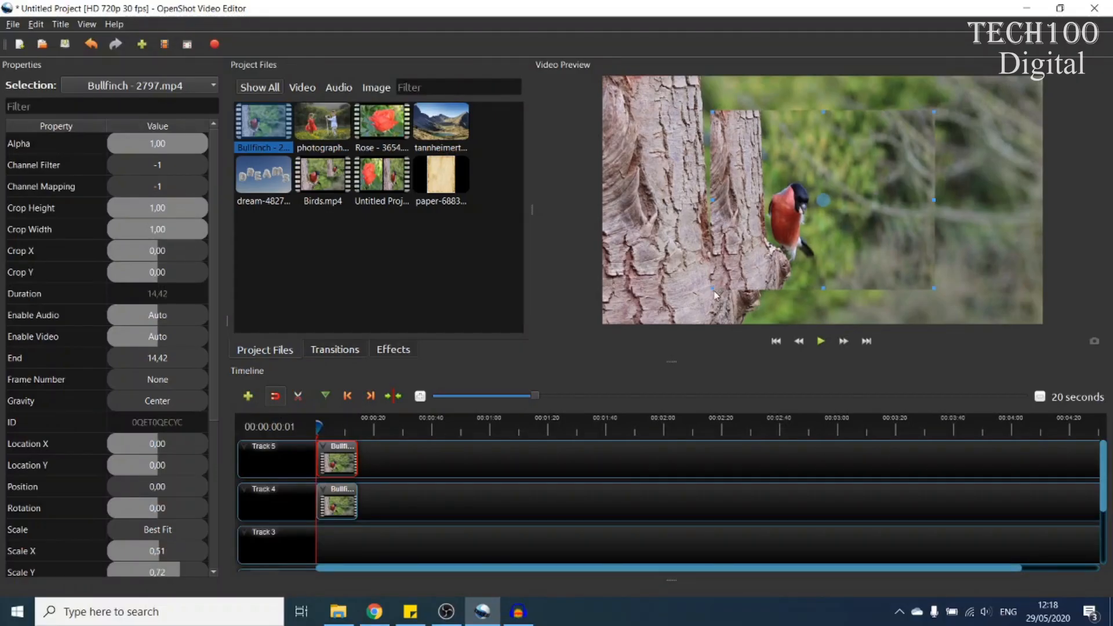
left_click_drag(715, 295, 745, 260)
left_click_drag(825, 197, 953, 141)
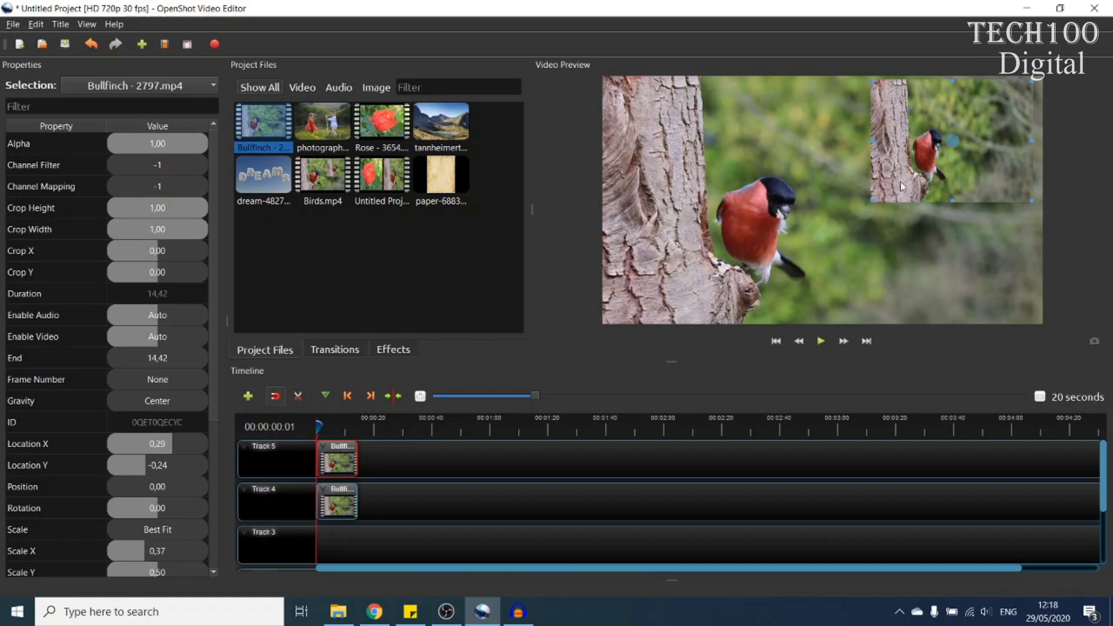
left_click_drag(875, 198, 857, 219)
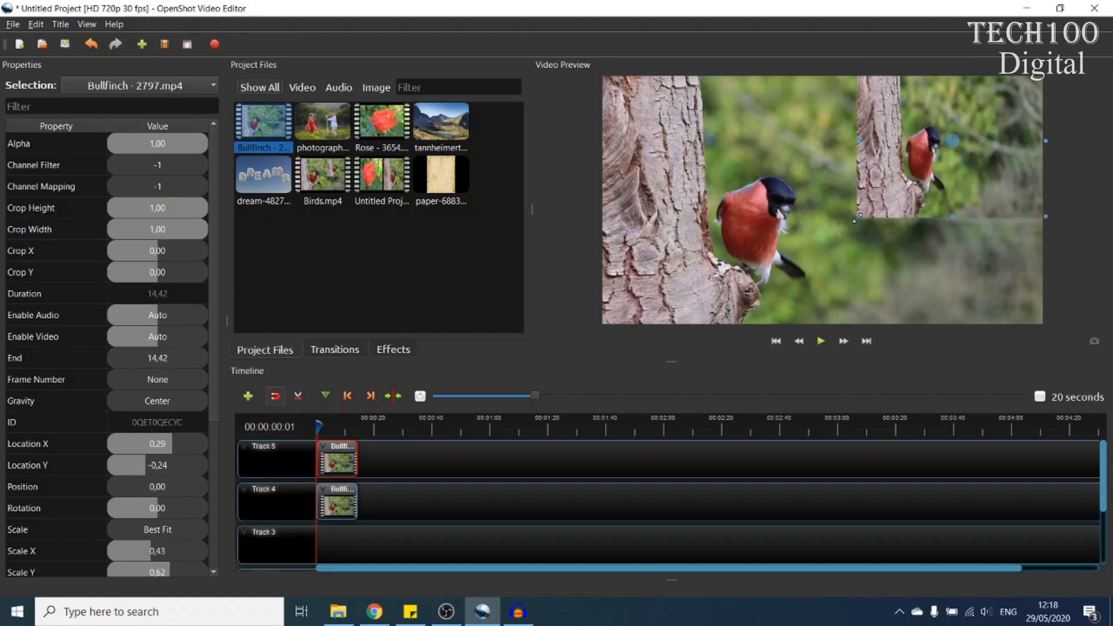
left_click_drag(948, 144, 937, 161)
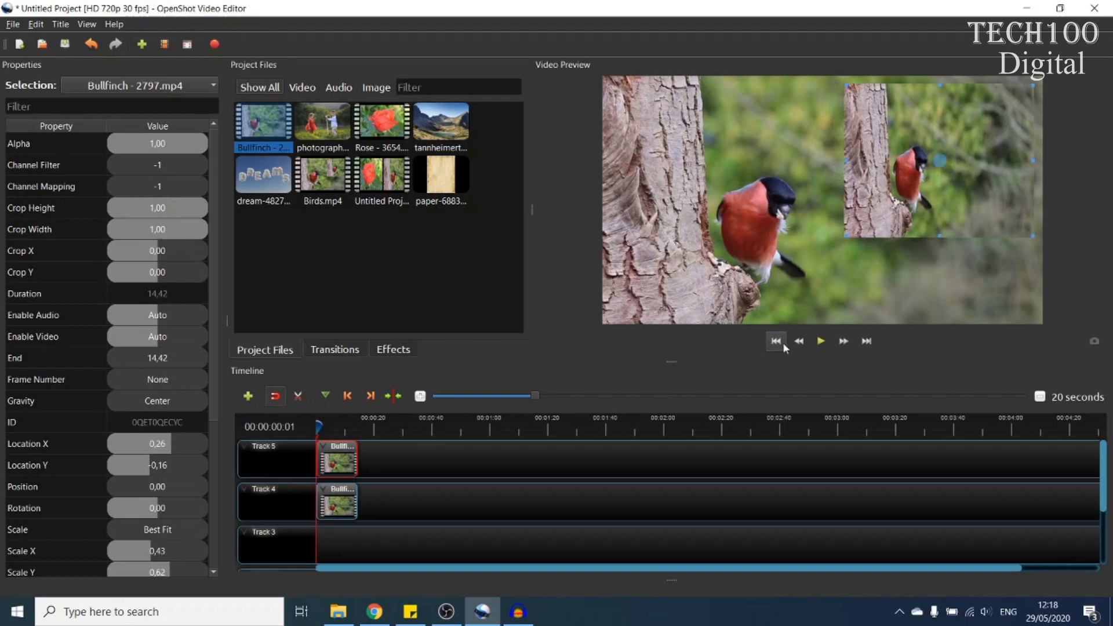
- Play back the picture-in-picture composition for several seconds and pause it
left_click(821, 342)
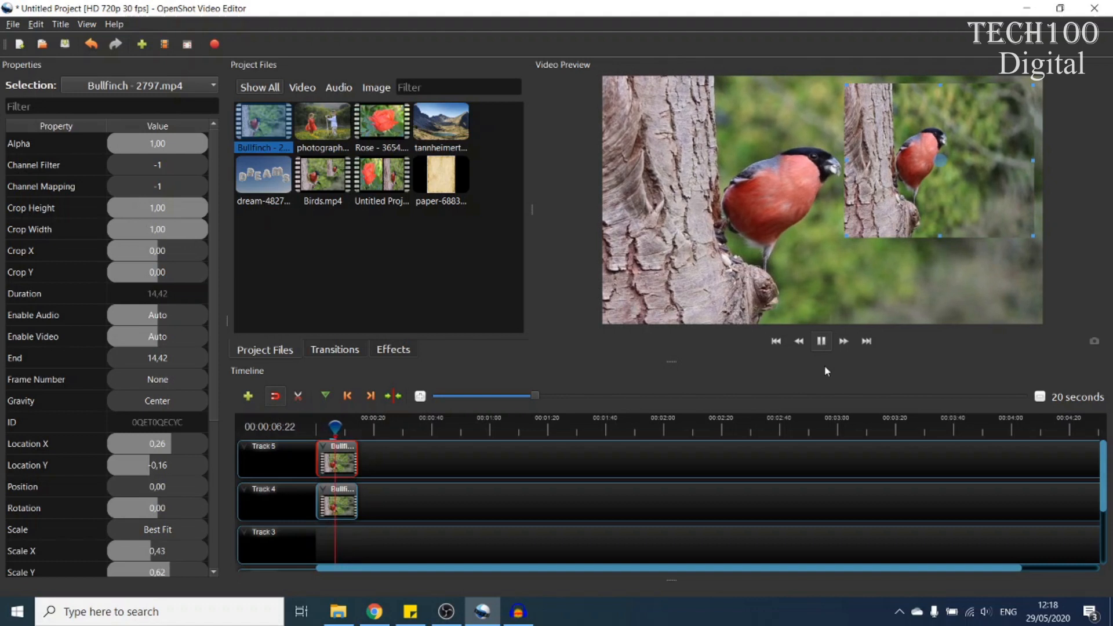
left_click(821, 341)
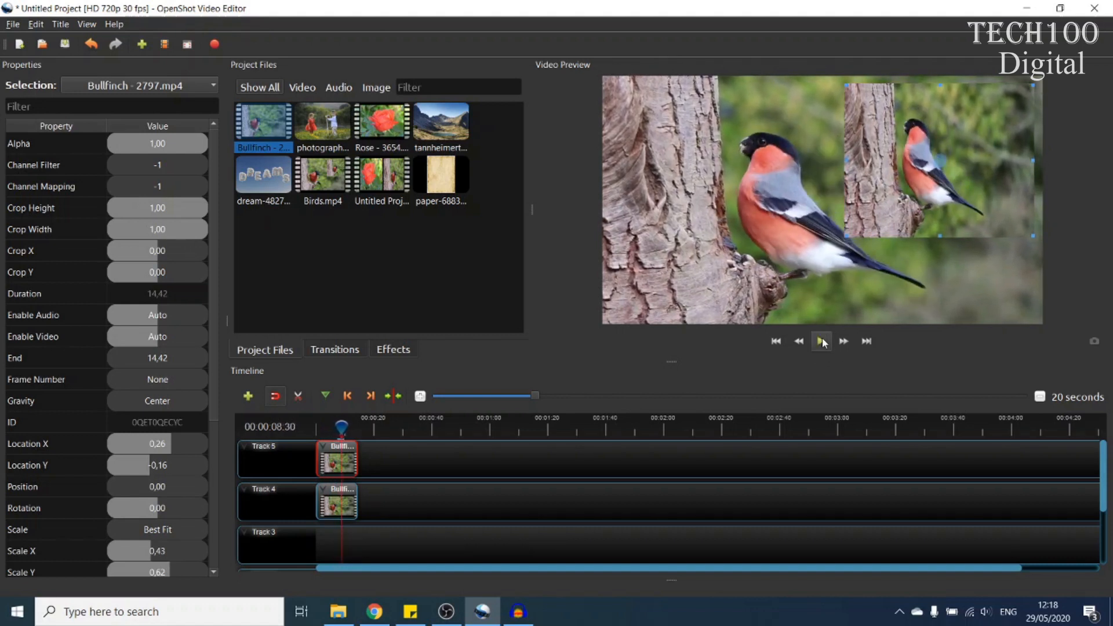
- Try the Web profile with the YouTube-HD target in the video export settings, leaving without exporting
left_click(214, 44)
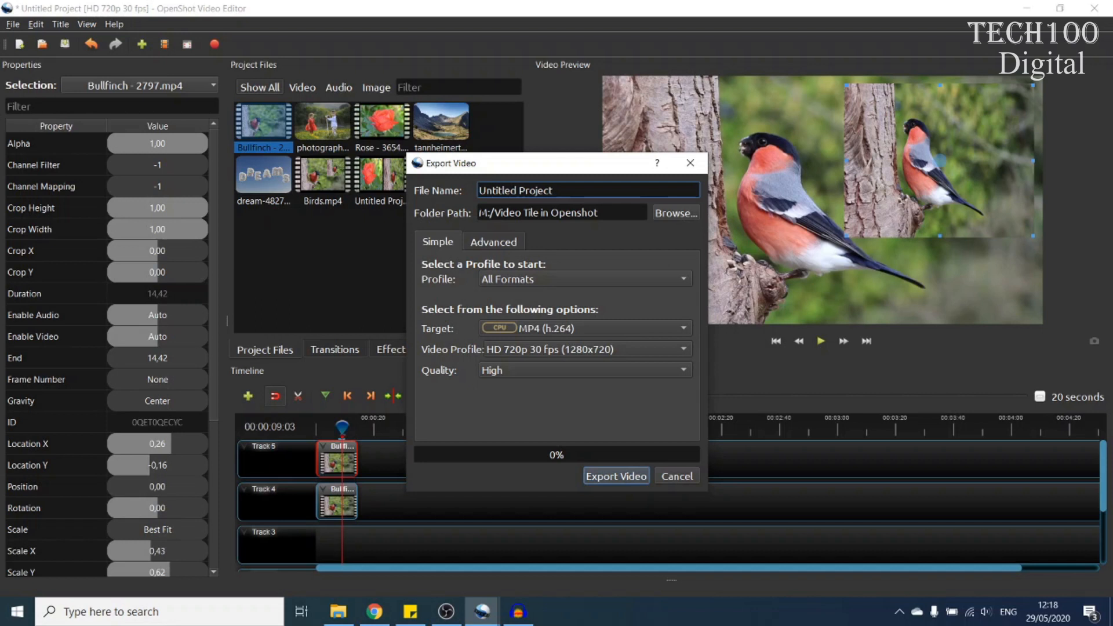
left_click(521, 281)
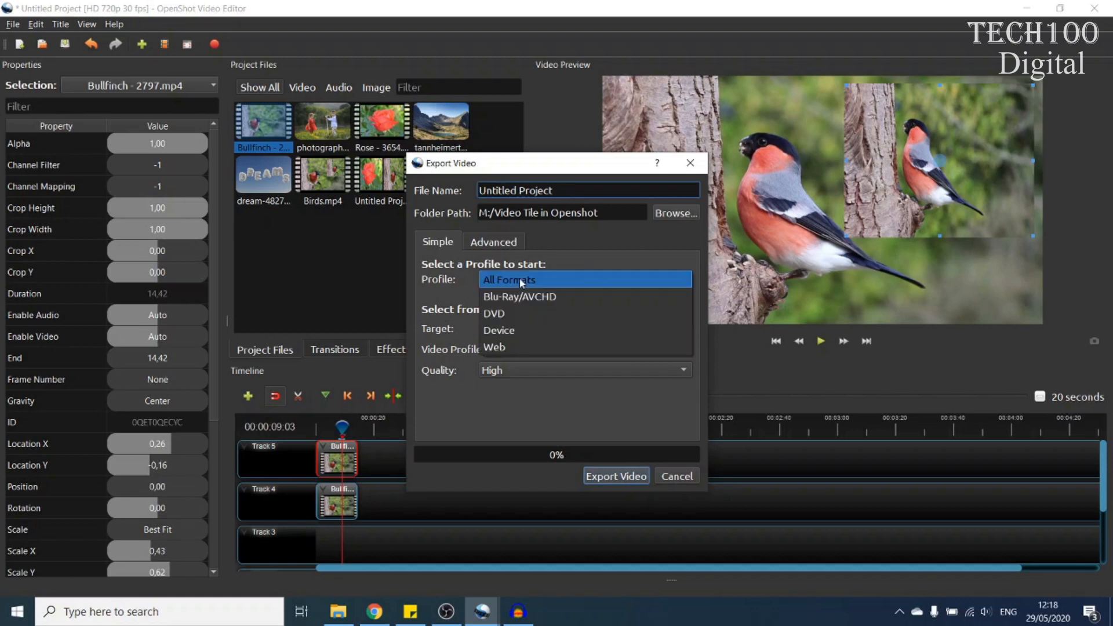
left_click(496, 348)
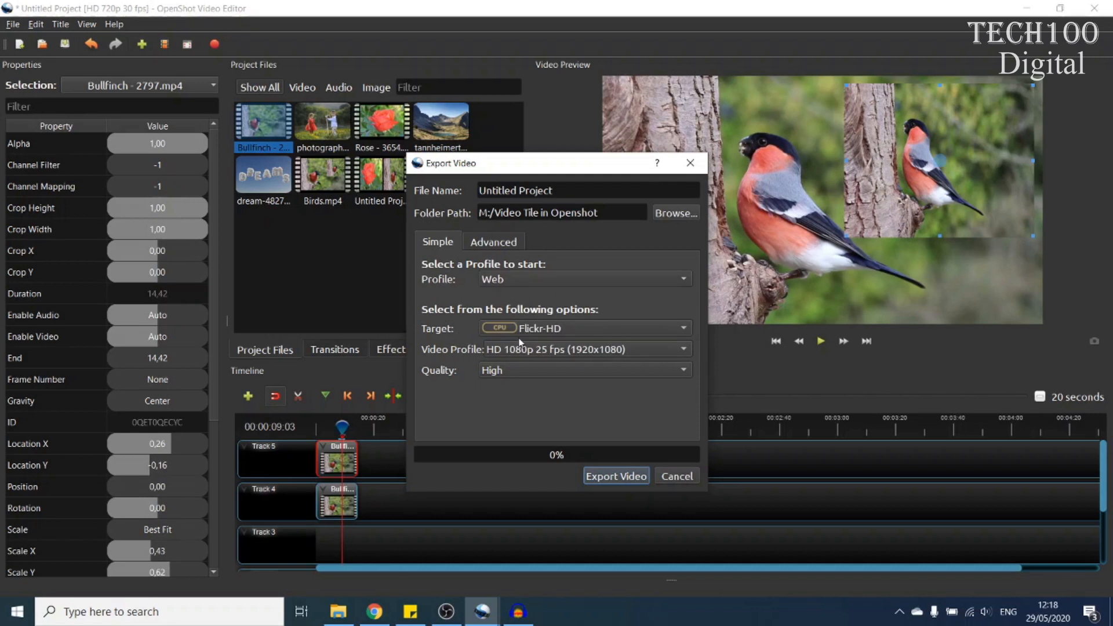
left_click(555, 330)
left_click(552, 479)
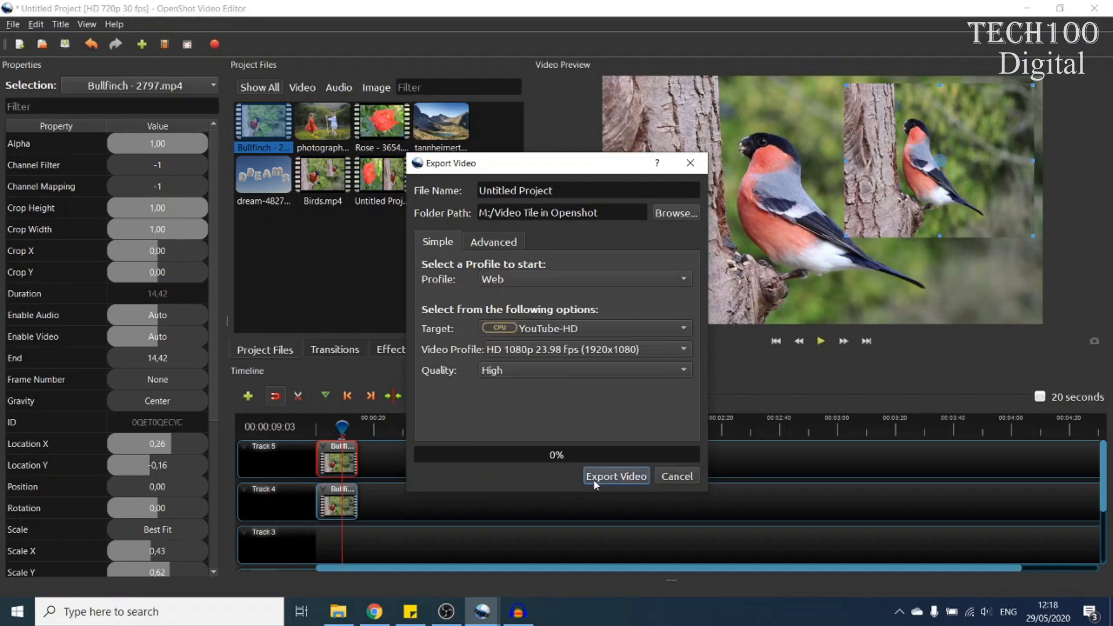
left_click(687, 478)
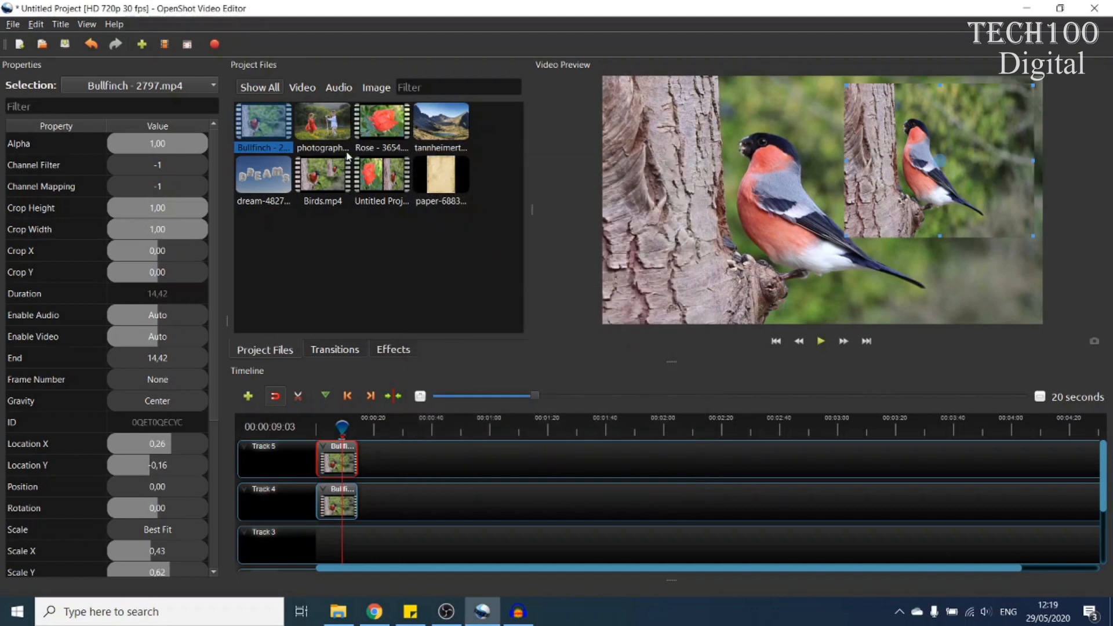